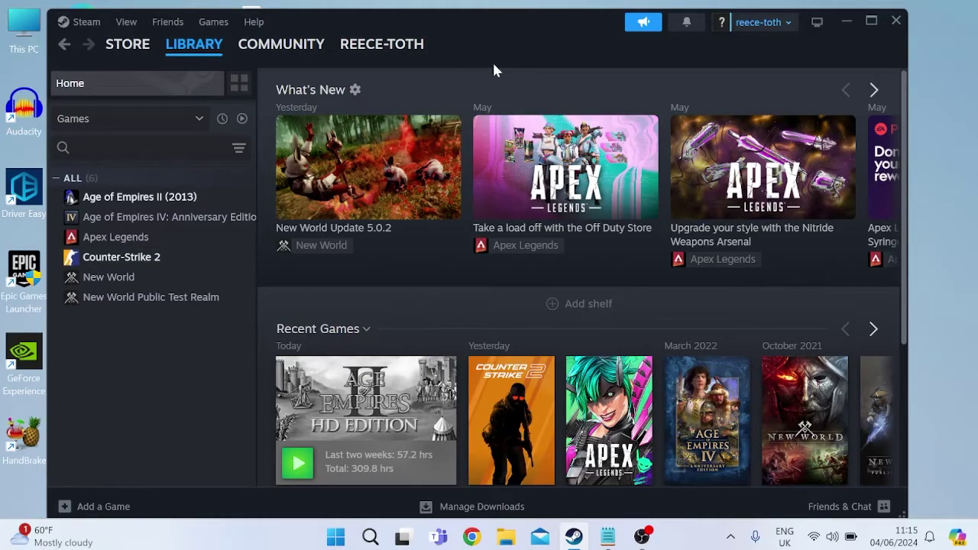
Step: Open Counter-Strike 2's local install folder from Steam via Manage > Browse local files
{"action": "mouse_move", "coordinate": [198, 37]}
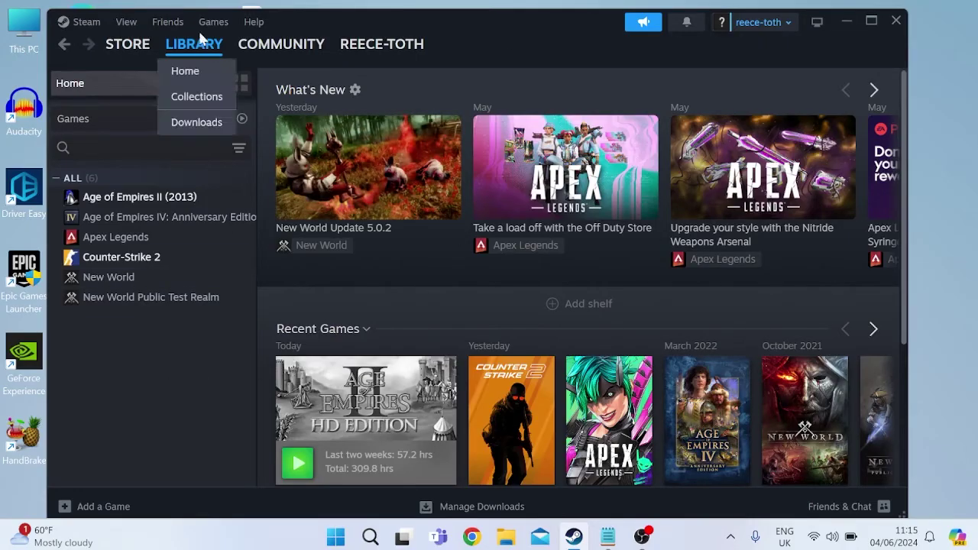
{"action": "right_click", "coordinate": [117, 264]}
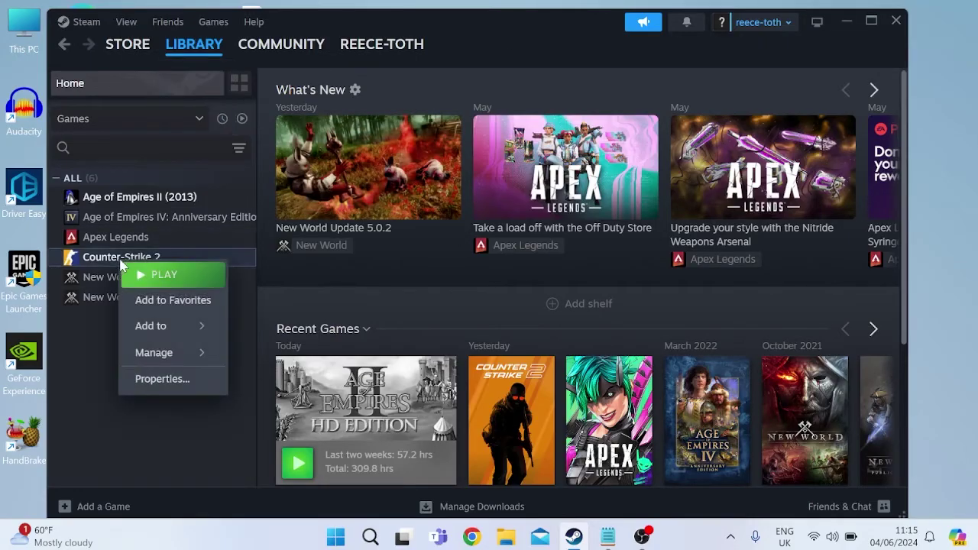
{"action": "mouse_move", "coordinate": [197, 359]}
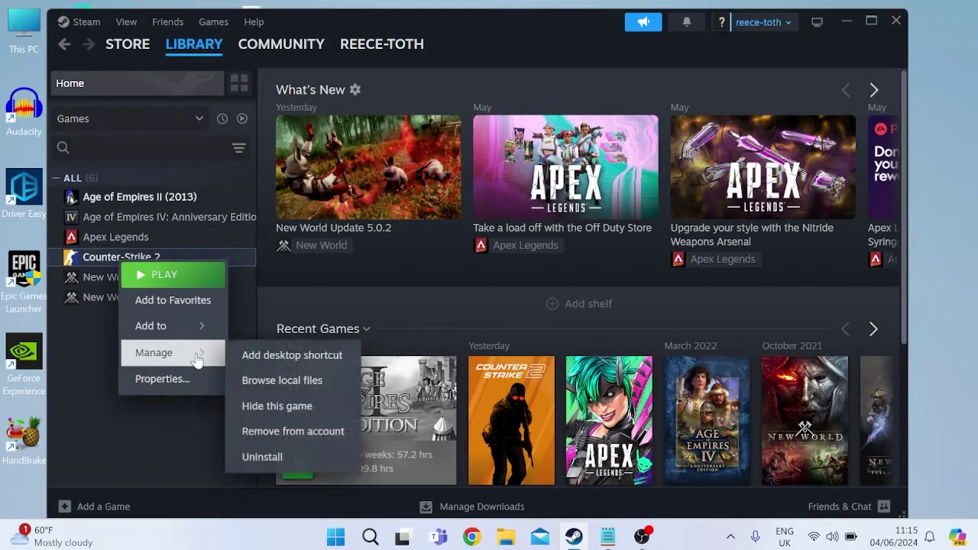
{"action": "left_click", "coordinate": [278, 389]}
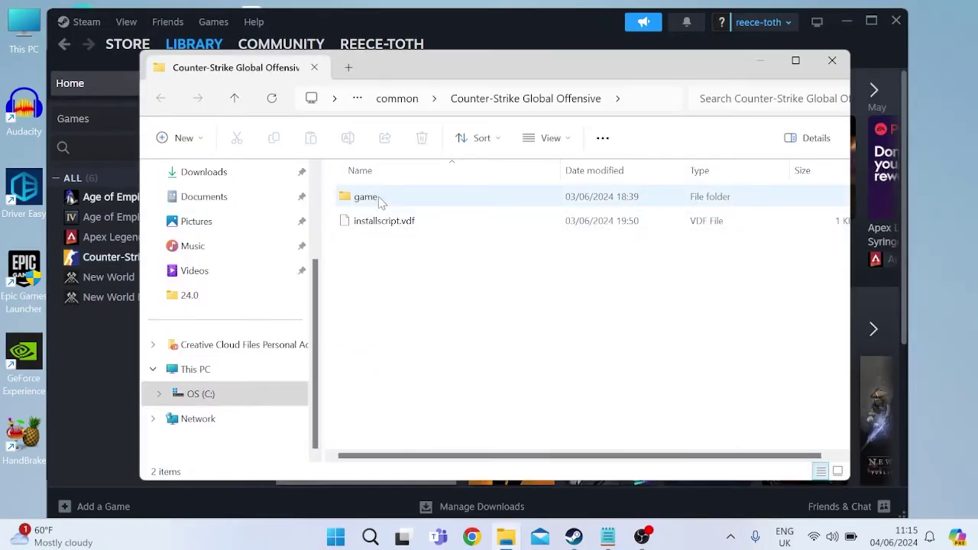
Step: Go into game\bin\win64 and select the cs2 application
{"action": "double_click", "coordinate": [366, 196]}
{"action": "double_click", "coordinate": [375, 199]}
{"action": "double_click", "coordinate": [395, 204]}
{"action": "scroll", "coordinate": [421, 250], "scroll_direction": "down", "scroll_amount": 1}
{"action": "scroll", "coordinate": [419, 250], "scroll_direction": "down", "scroll_amount": 1}
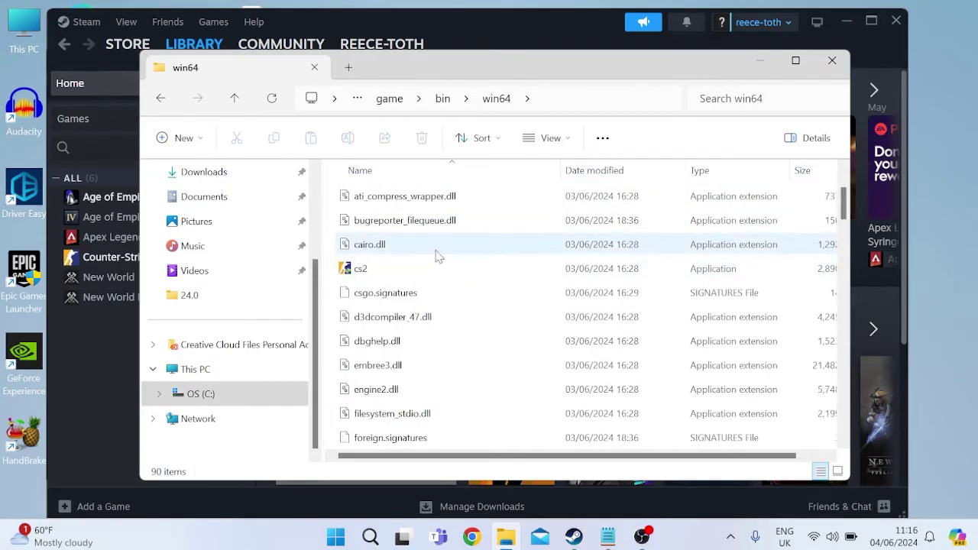
{"action": "left_click", "coordinate": [365, 272]}
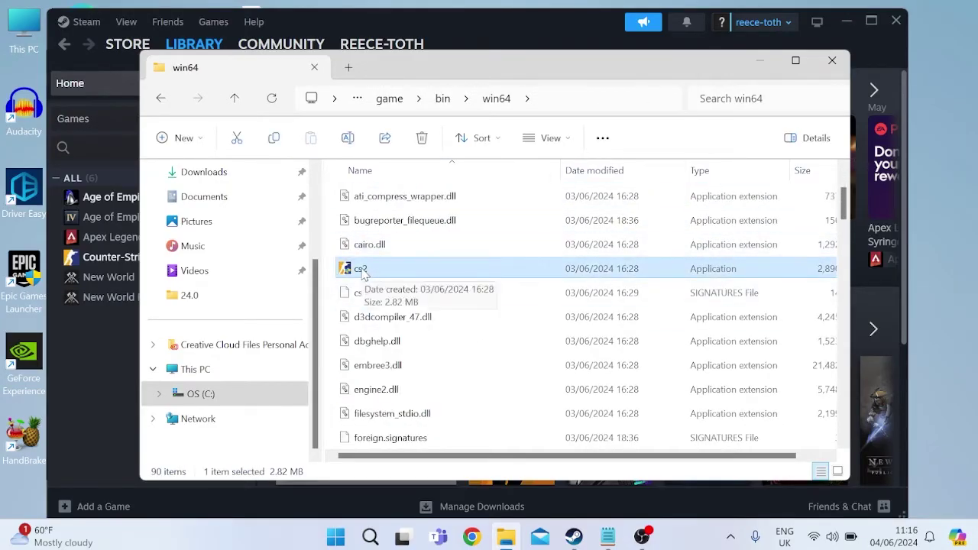
Step: Tick Disable fullscreen optimizations and Run as administrator in cs2's compatibility properties
{"action": "right_click", "coordinate": [367, 274]}
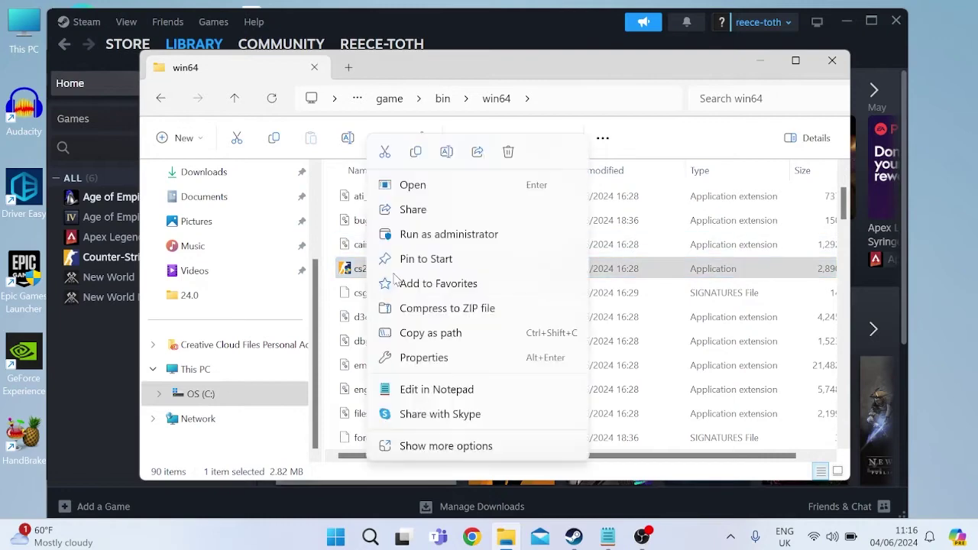
{"action": "left_click", "coordinate": [440, 361]}
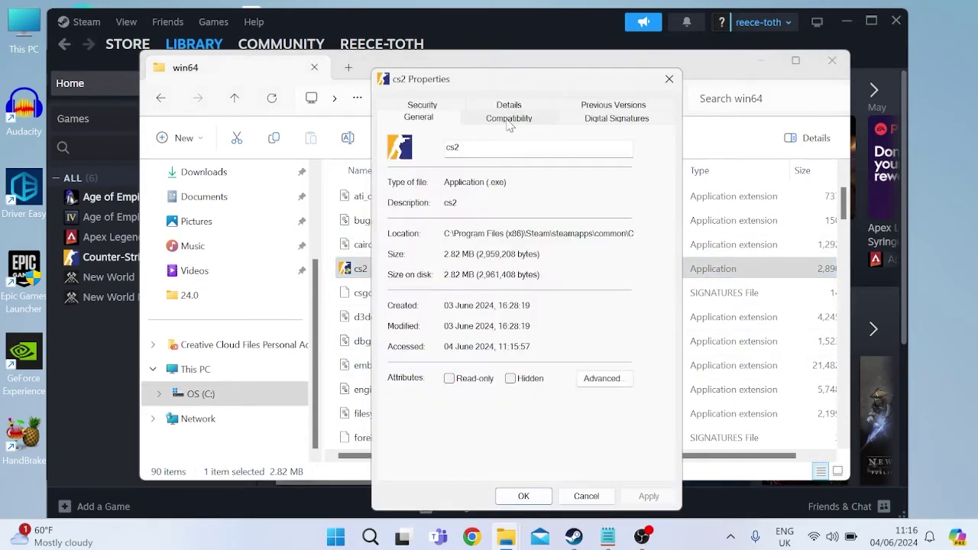
{"action": "left_click", "coordinate": [509, 120]}
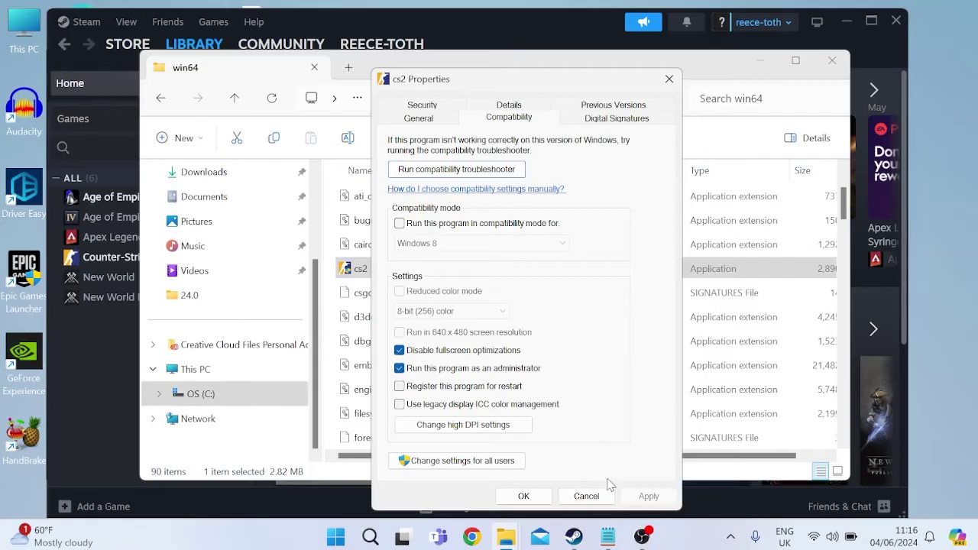
{"action": "left_click", "coordinate": [505, 497]}
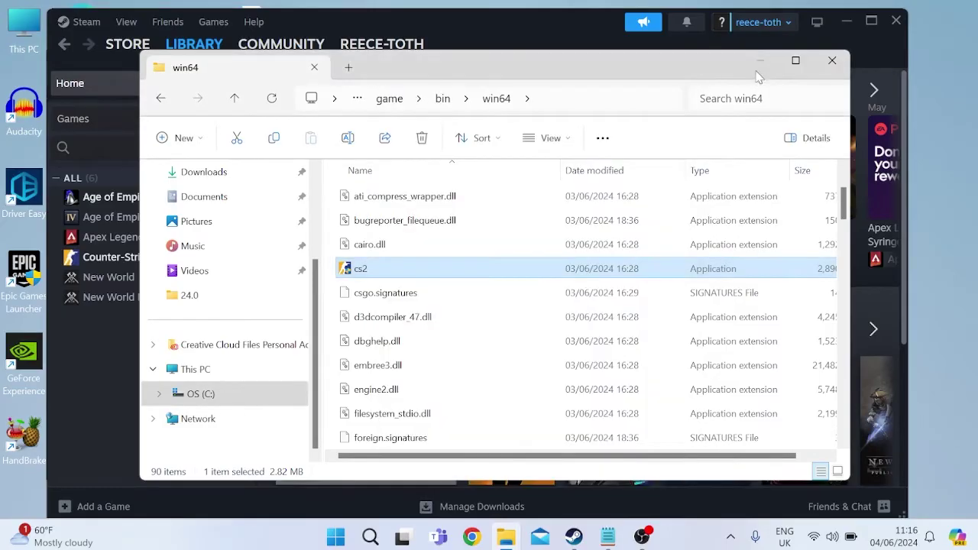
Step: Close the win64 folder and start verifying Counter-Strike 2's game file integrity
{"action": "left_click", "coordinate": [833, 61]}
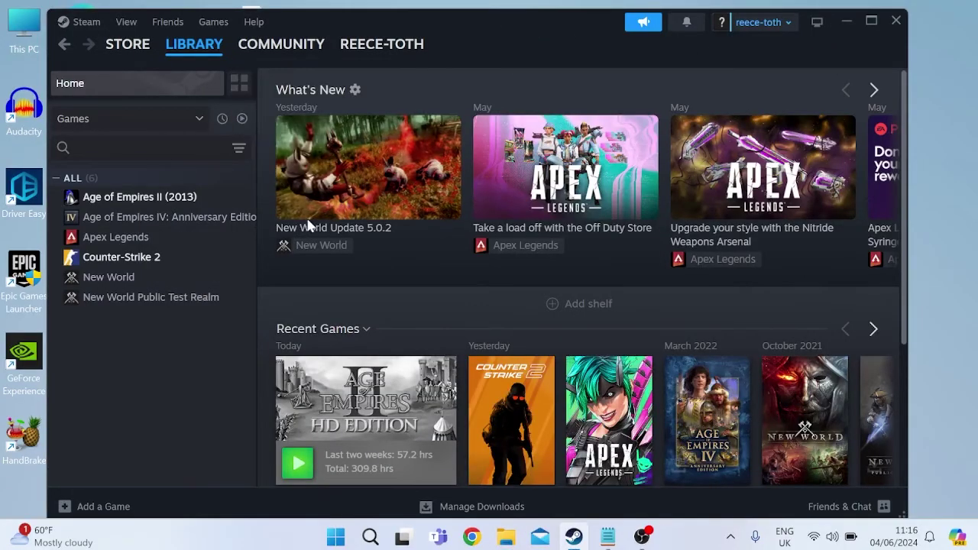
{"action": "right_click", "coordinate": [139, 259]}
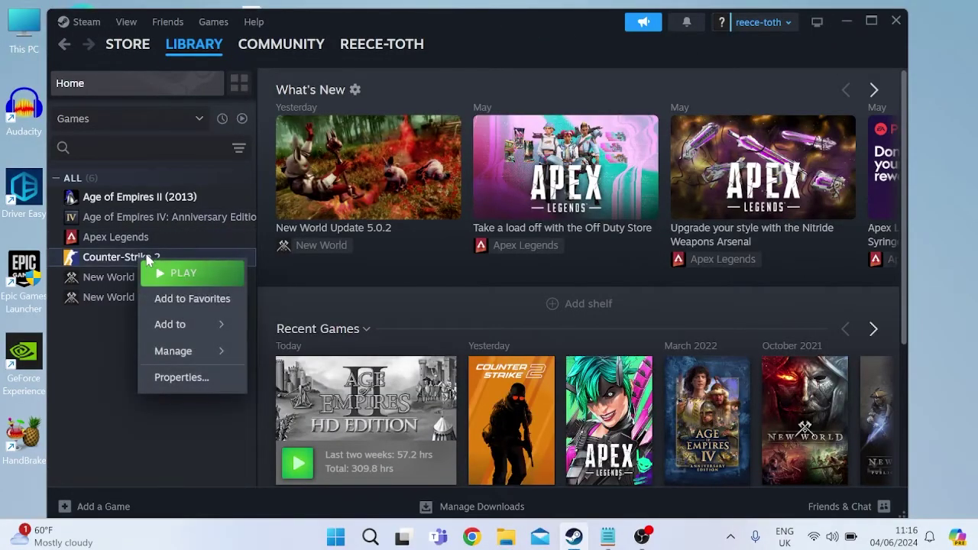
{"action": "left_click", "coordinate": [193, 374]}
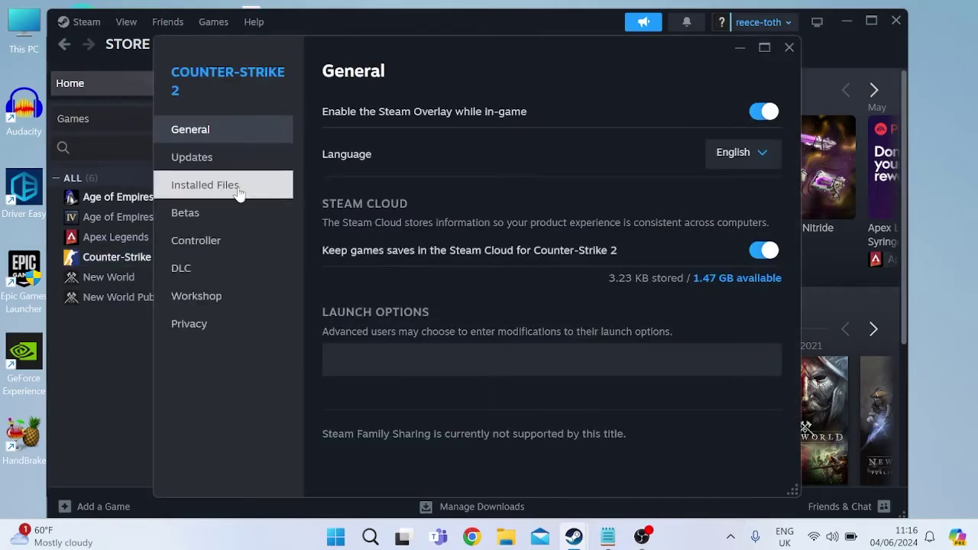
{"action": "left_click", "coordinate": [238, 192]}
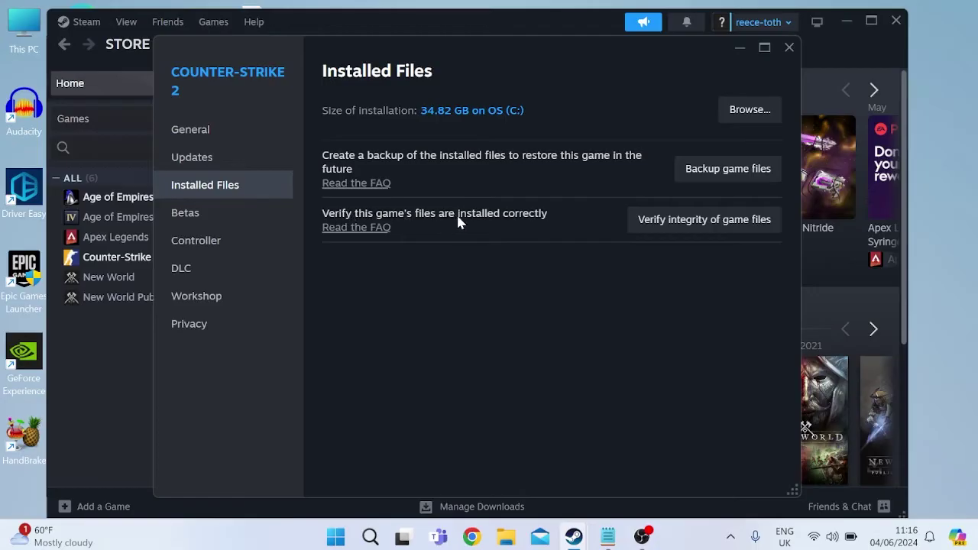
{"action": "left_click", "coordinate": [705, 221]}
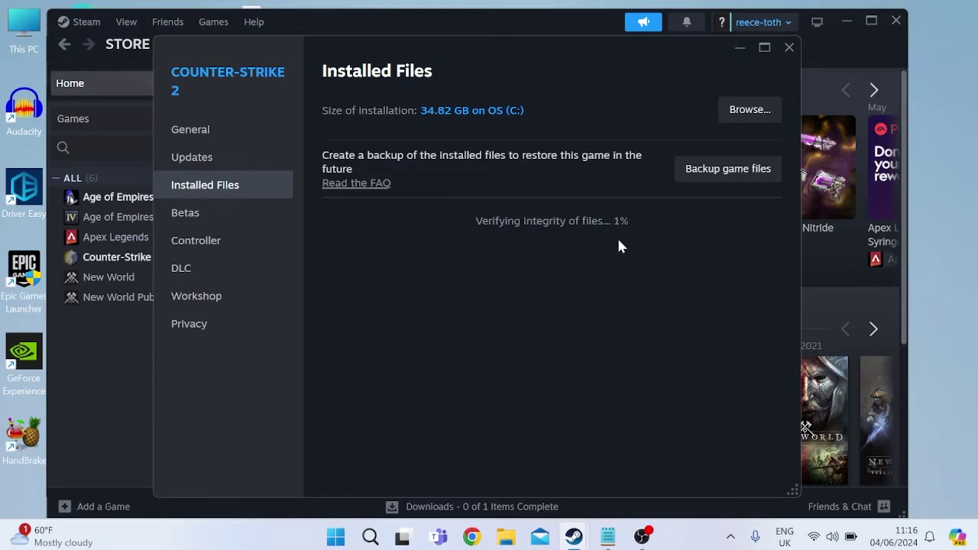
{"action": "key", "text": "Escape"}
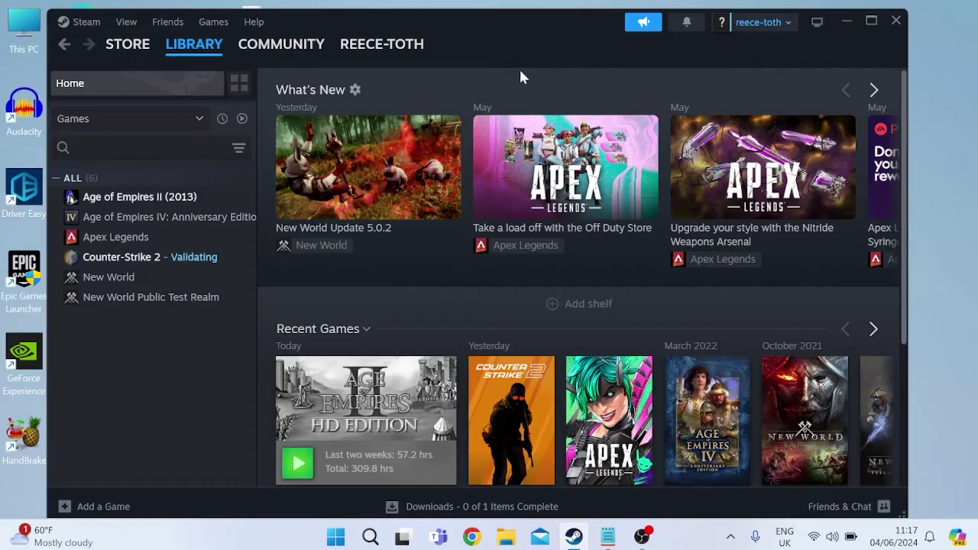
Step: Clear and confirm Steam's download cache under Settings > Downloads
{"action": "left_click", "coordinate": [81, 24]}
{"action": "left_click", "coordinate": [99, 175]}
{"action": "left_click", "coordinate": [243, 296]}
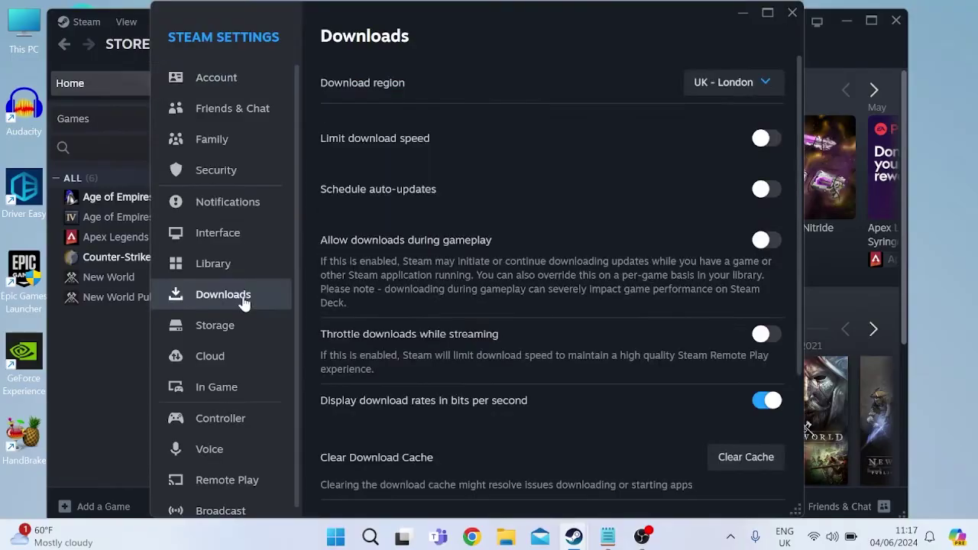
{"action": "scroll", "coordinate": [535, 214], "scroll_direction": "down", "scroll_amount": 2}
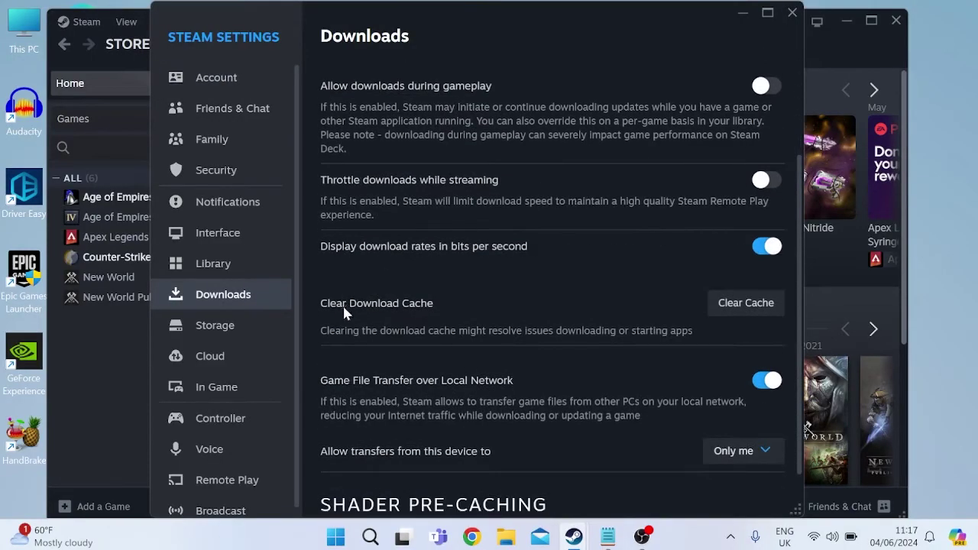
{"action": "left_click", "coordinate": [745, 305]}
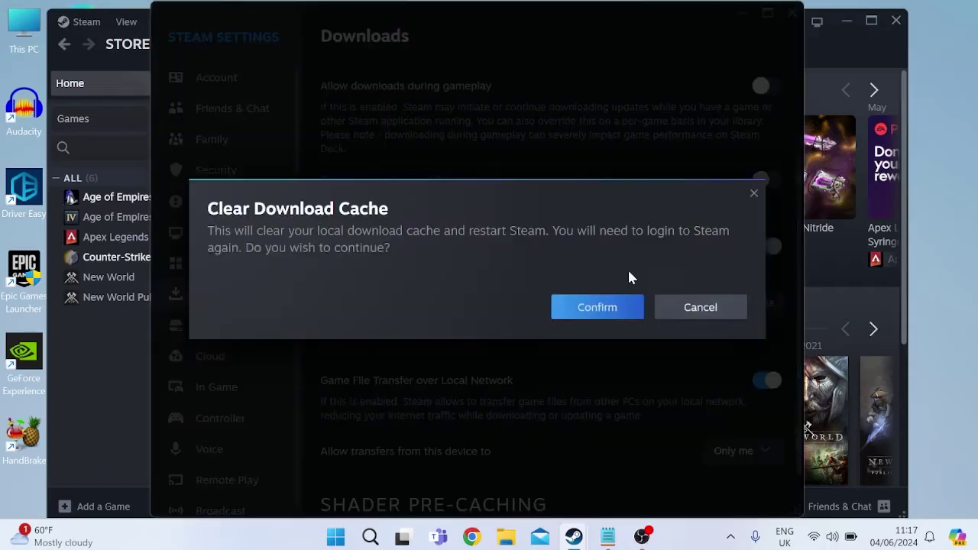
{"action": "left_click", "coordinate": [600, 309]}
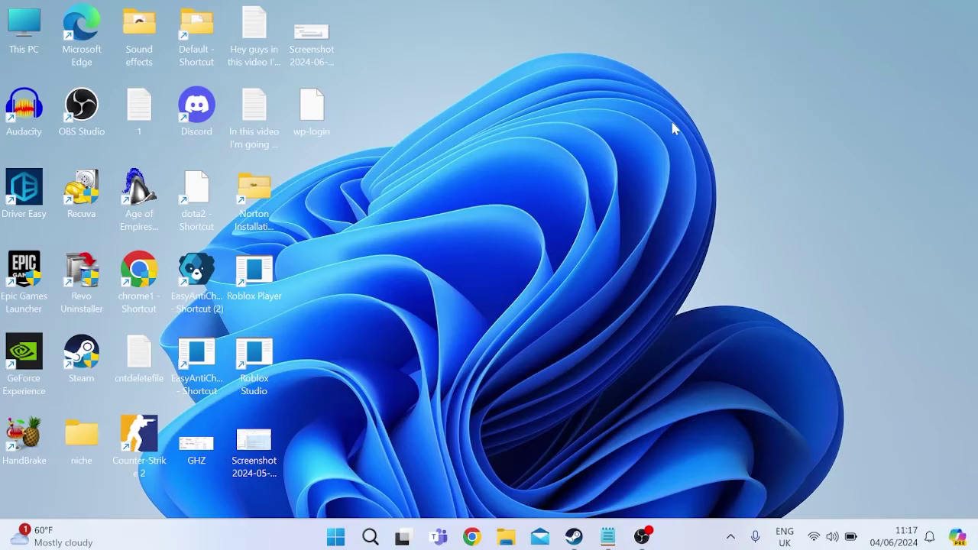
Step: Run an automatic driver search for AMD Radeon(TM) Graphics in Device Manager
{"action": "key", "text": "super"}
{"action": "type", "text": "device"}
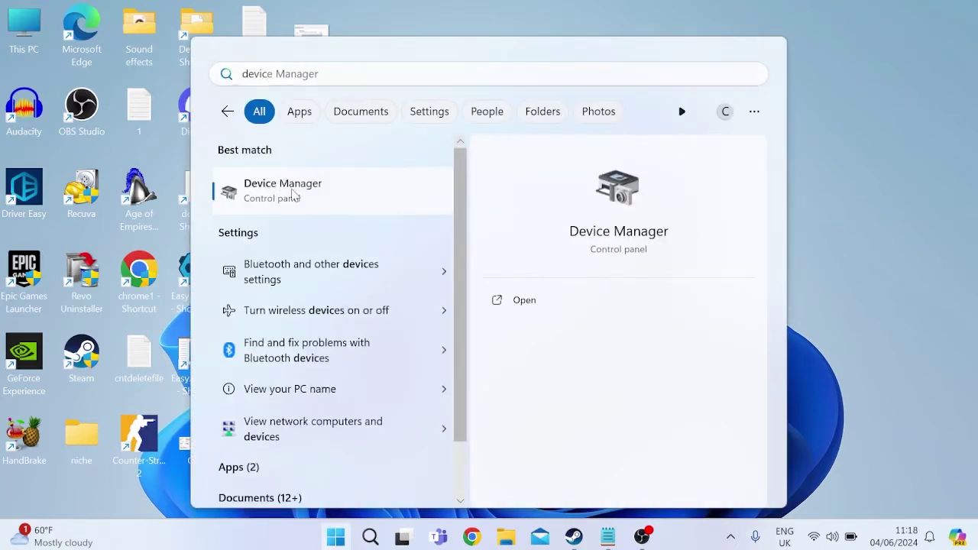
{"action": "left_click", "coordinate": [295, 196]}
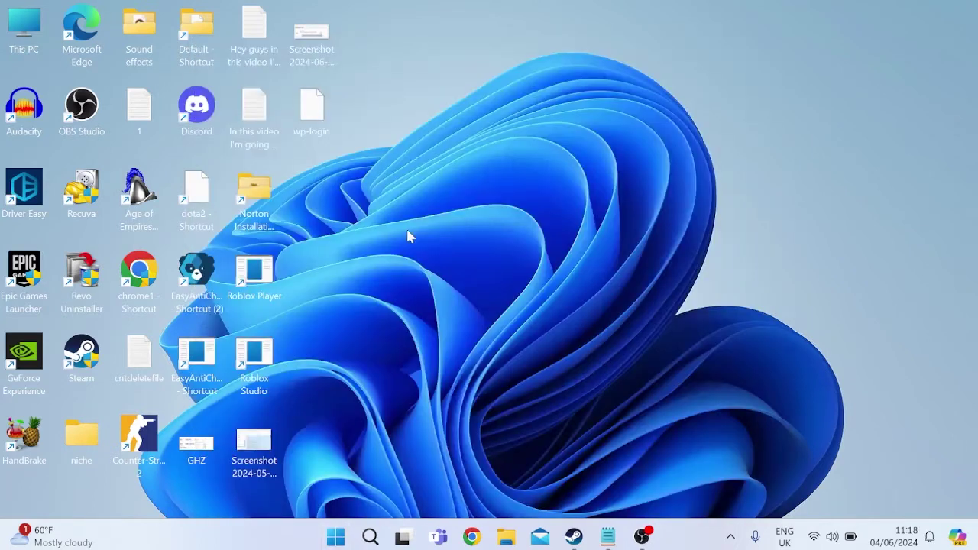
{"action": "left_click", "coordinate": [81, 217]}
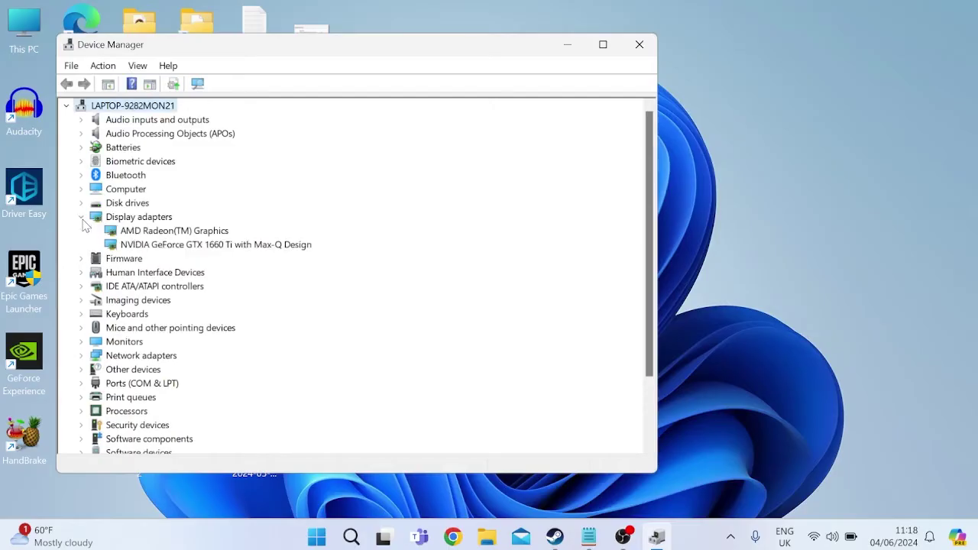
{"action": "right_click", "coordinate": [174, 233]}
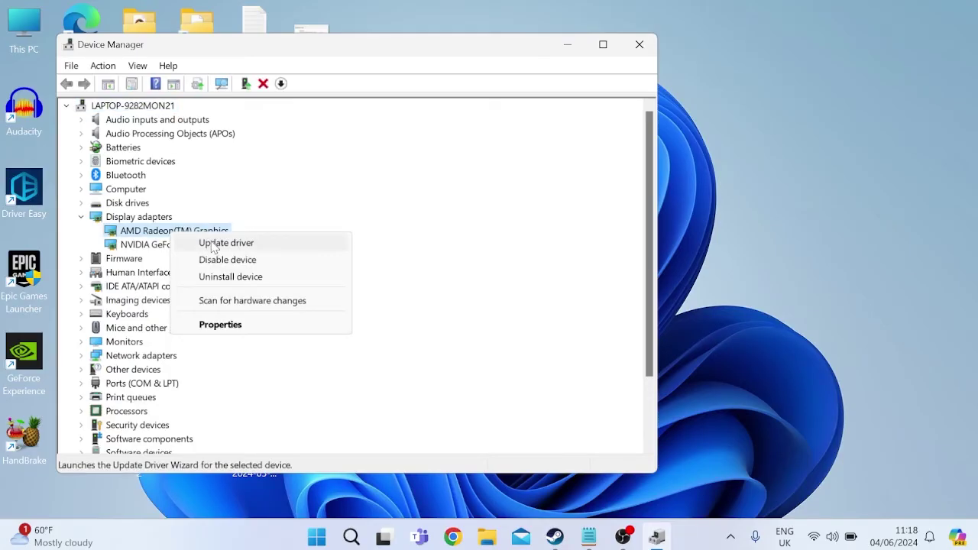
{"action": "left_click", "coordinate": [215, 244]}
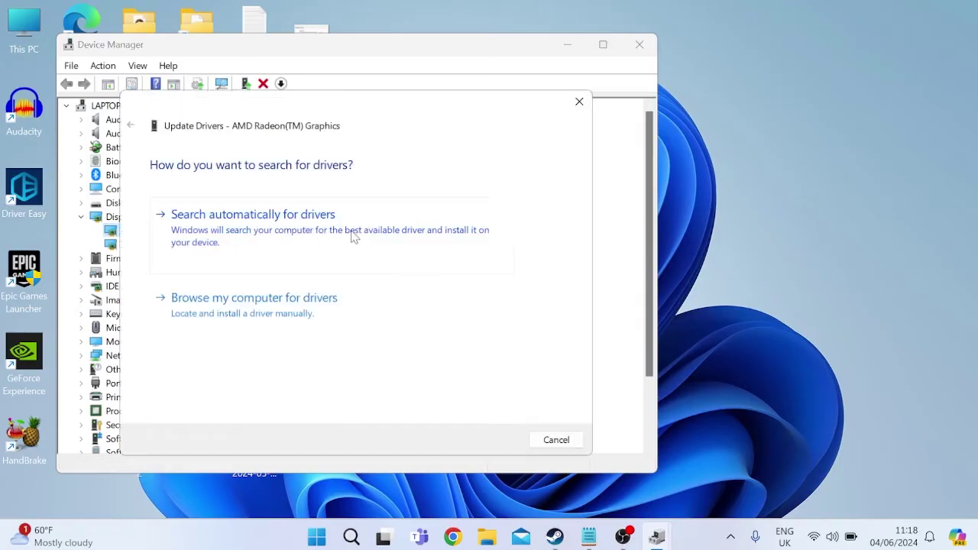
{"action": "left_click", "coordinate": [268, 219]}
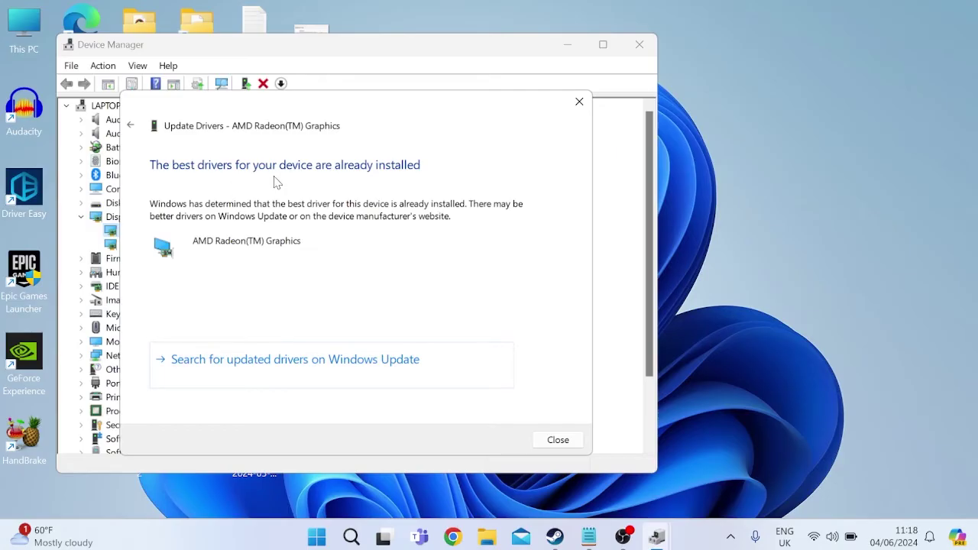
{"action": "left_click", "coordinate": [563, 441]}
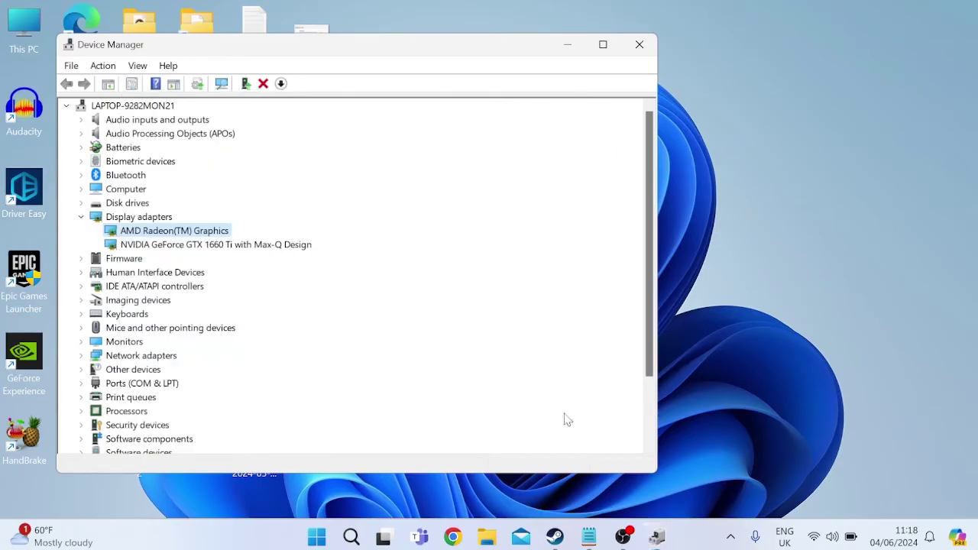
Step: Close Device Manager, run a Windows Update check in Settings, then close Settings
{"action": "left_click", "coordinate": [641, 46]}
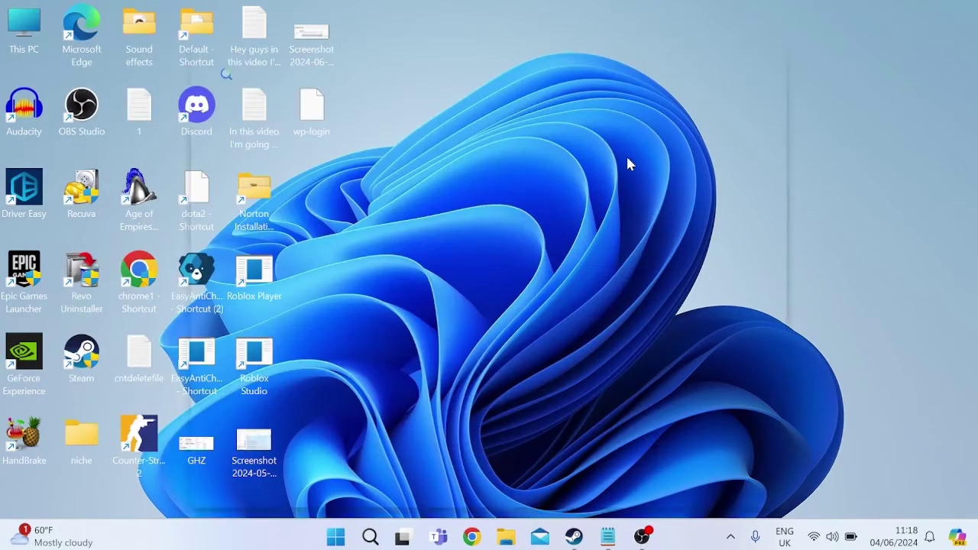
{"action": "key", "text": "super"}
{"action": "type", "text": "settings"}
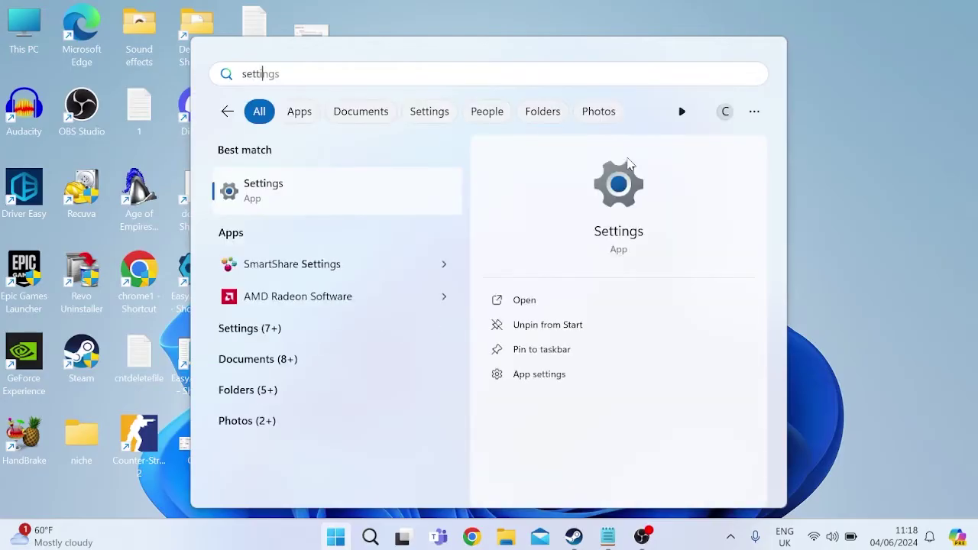
{"action": "left_click", "coordinate": [262, 187]}
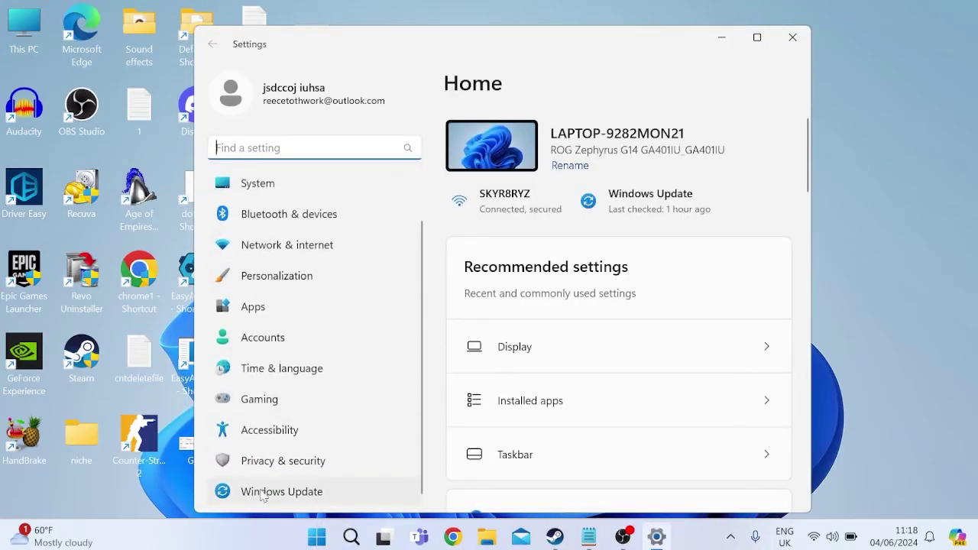
{"action": "left_click", "coordinate": [263, 494]}
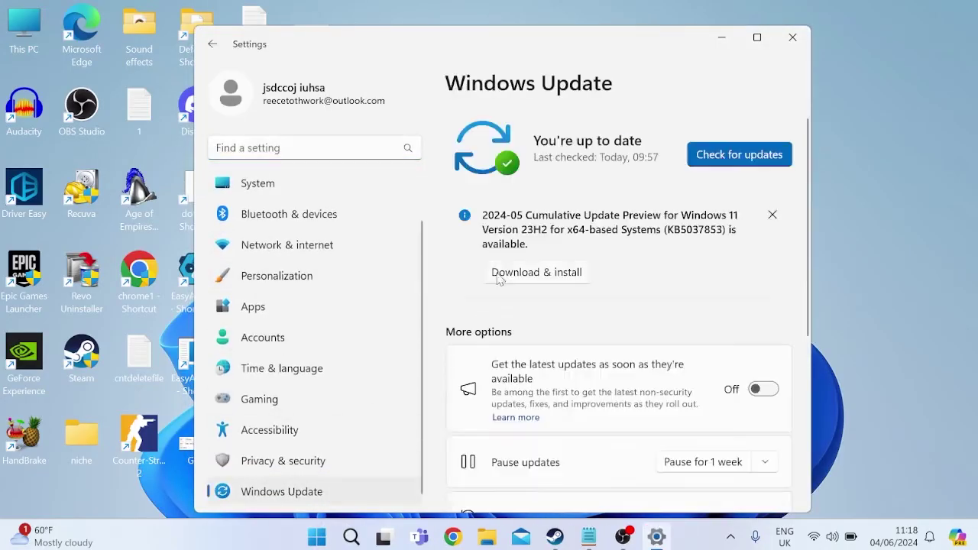
{"action": "left_click", "coordinate": [745, 157]}
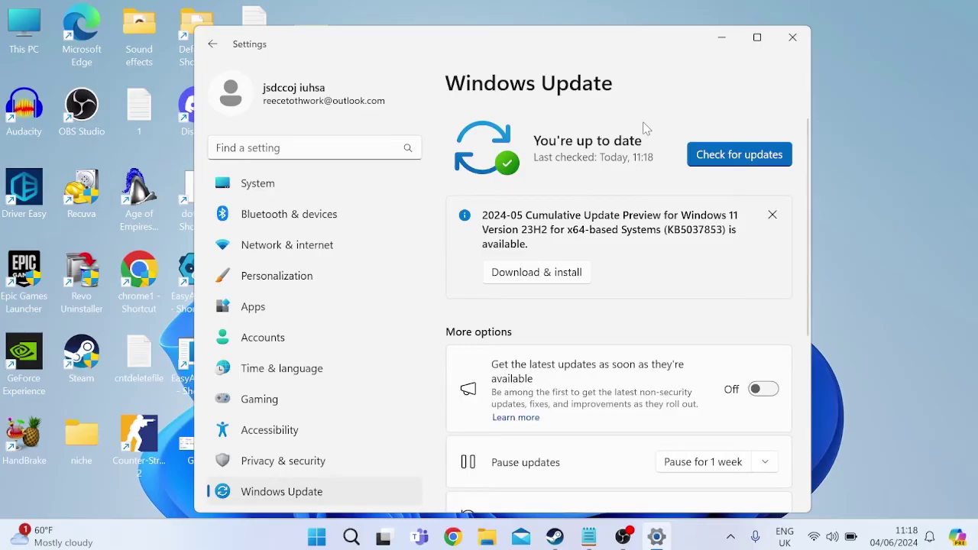
{"action": "key", "text": "alt+F4"}
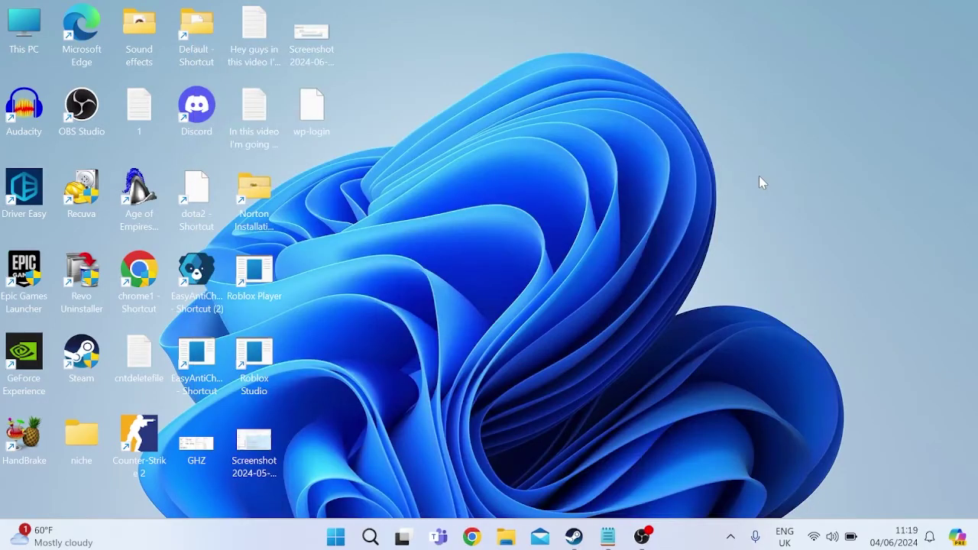
Step: Launch System Configuration by running msconfig from the Run dialog
{"action": "key", "text": "super"}
{"action": "type", "text": "run"}
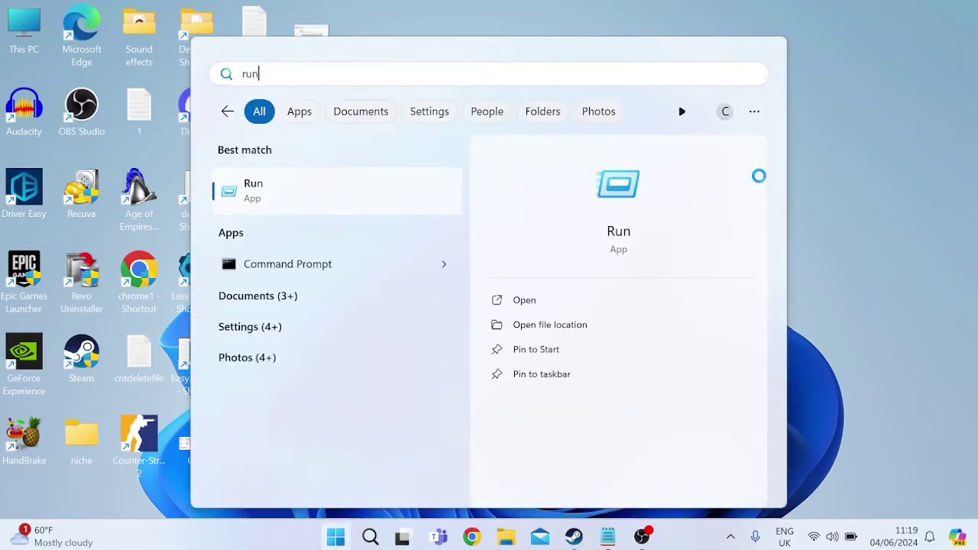
{"action": "left_click", "coordinate": [453, 197]}
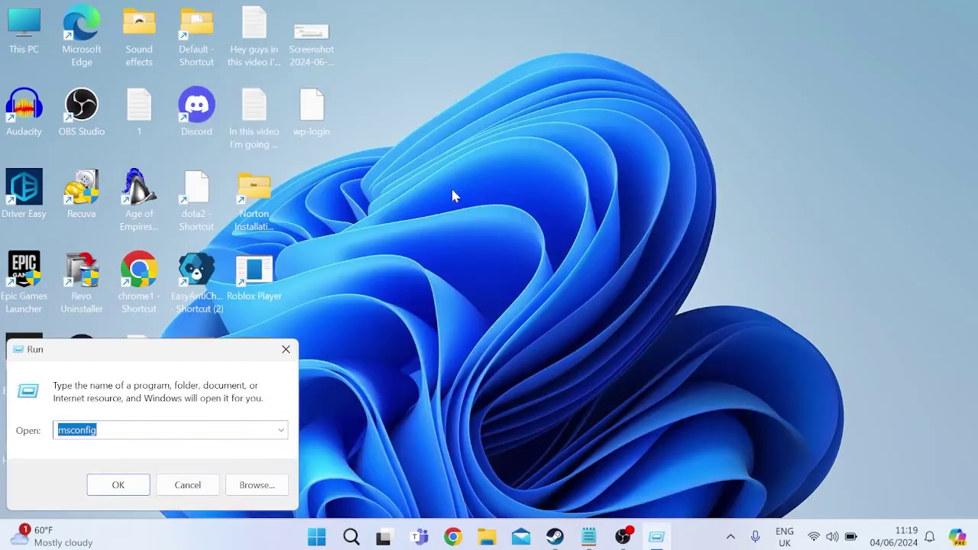
{"action": "type", "text": "msconfig"}
{"action": "key", "text": "Return"}
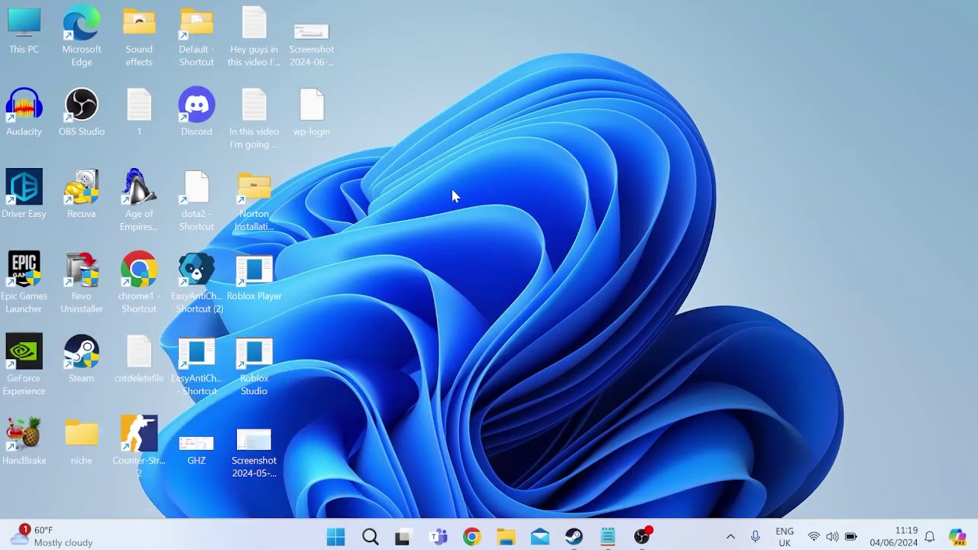
Step: Hide all Microsoft services and disable all remaining ones, then go to Startup
{"action": "left_click", "coordinate": [355, 152]}
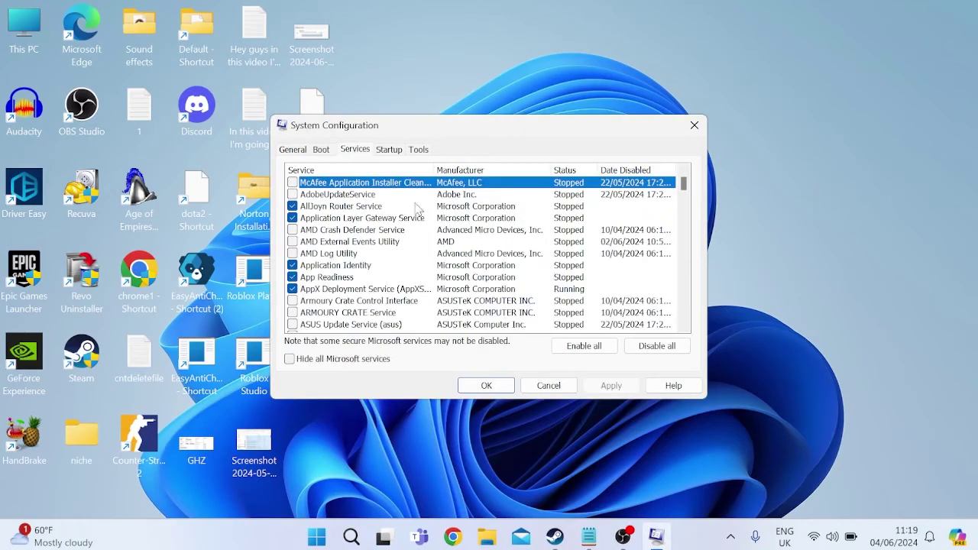
{"action": "left_click", "coordinate": [289, 359]}
{"action": "left_click", "coordinate": [657, 345]}
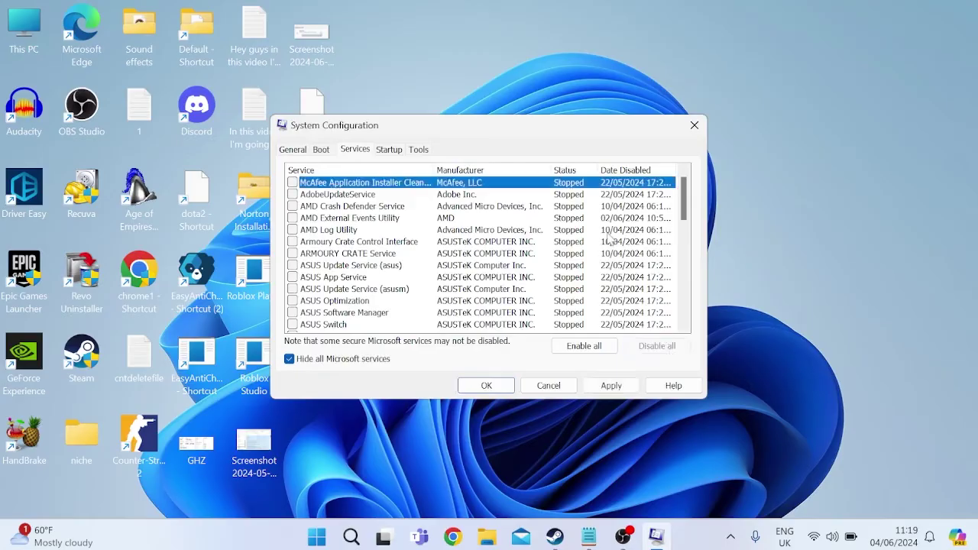
{"action": "left_click", "coordinate": [390, 152]}
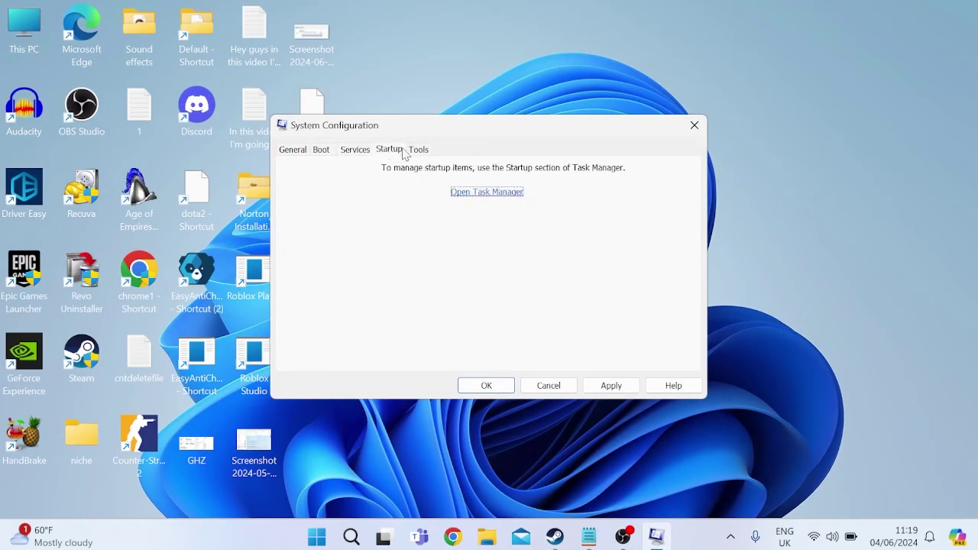
Step: Review Task Manager's startup apps, all shown as Disabled, without changing any
{"action": "left_click", "coordinate": [486, 194]}
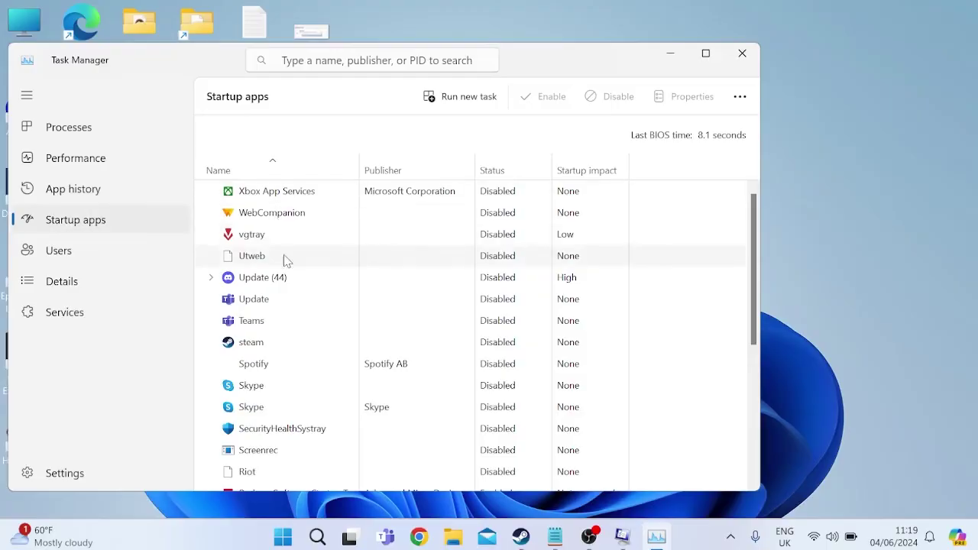
{"action": "scroll", "coordinate": [299, 284], "scroll_direction": "down", "scroll_amount": 3}
{"action": "scroll", "coordinate": [291, 305], "scroll_direction": "up", "scroll_amount": 3}
{"action": "scroll", "coordinate": [287, 286], "scroll_direction": "down", "scroll_amount": 5}
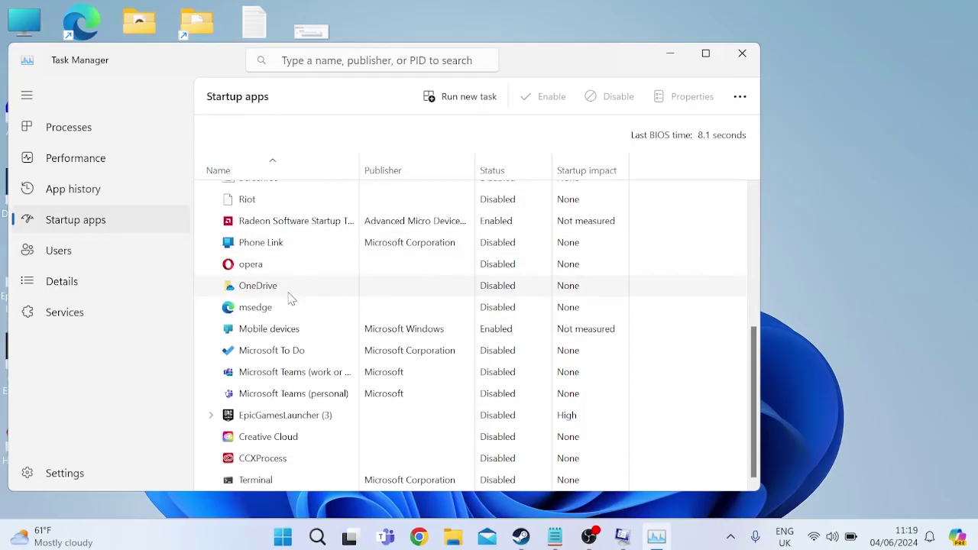
{"action": "scroll", "coordinate": [292, 302], "scroll_direction": "up", "scroll_amount": 5}
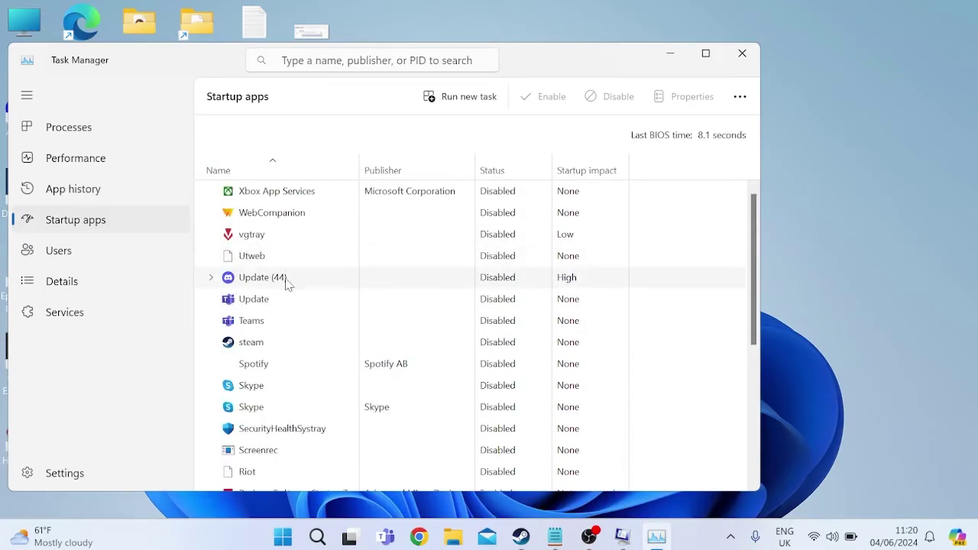
{"action": "right_click", "coordinate": [267, 306]}
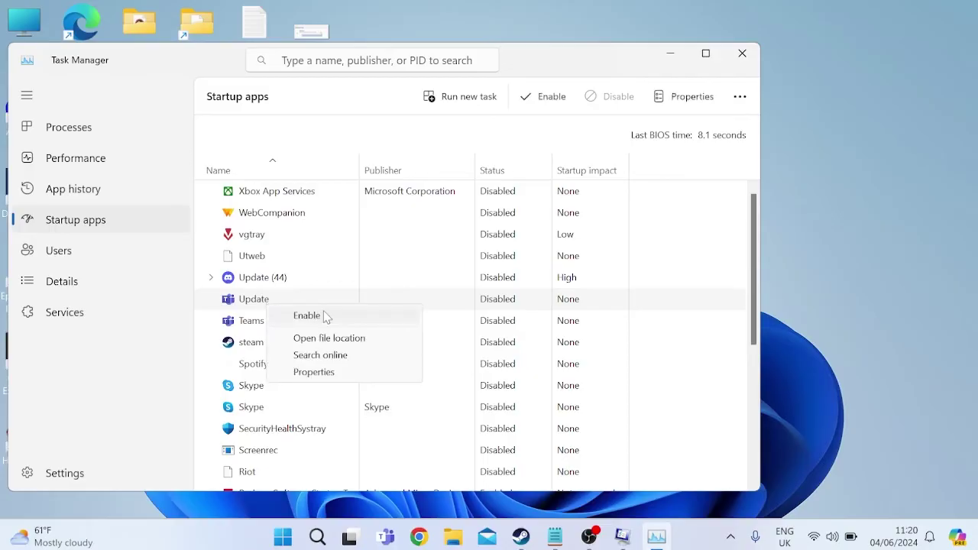
{"action": "left_click", "coordinate": [741, 59]}
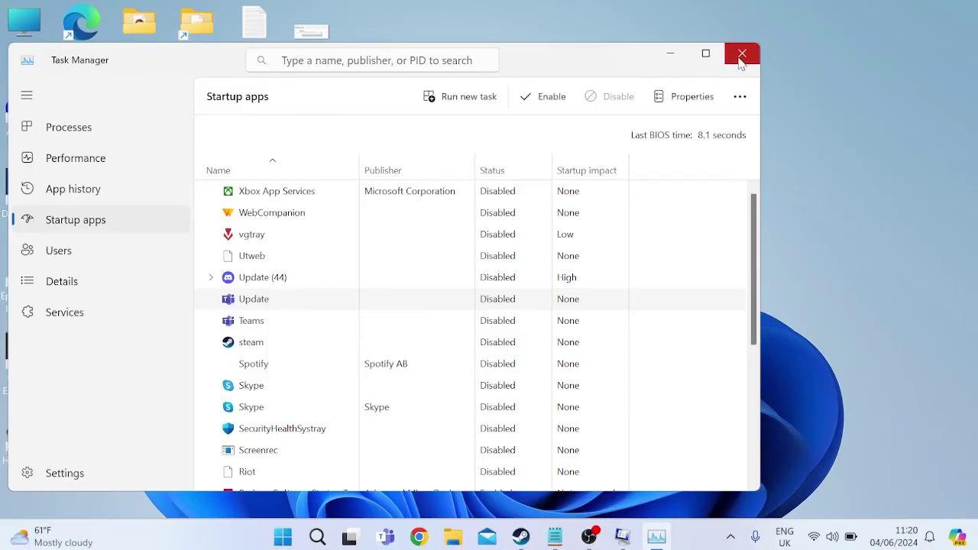
Step: Close Task Manager and apply System Configuration changes, choosing Exit without restart
{"action": "left_click", "coordinate": [741, 60]}
{"action": "left_click", "coordinate": [486, 385]}
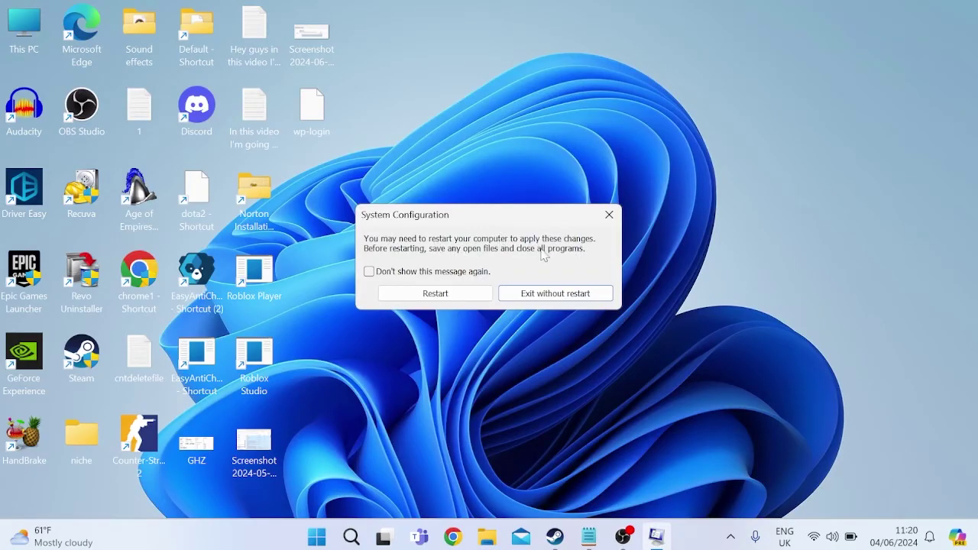
{"action": "left_click", "coordinate": [574, 297]}
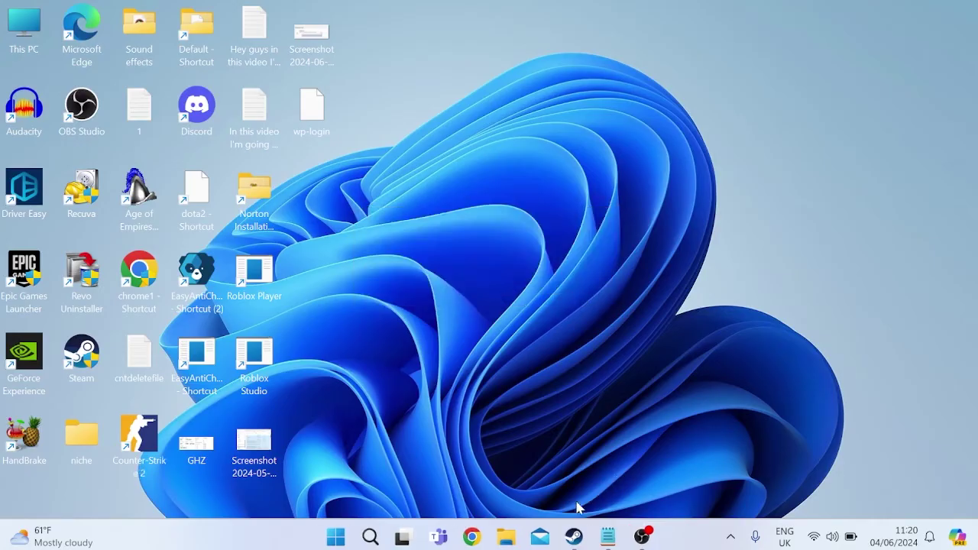
Step: Enter -autoconfig as Counter-Strike 2's launch option in its Steam properties
{"action": "mouse_move", "coordinate": [575, 540]}
{"action": "left_click", "coordinate": [547, 468]}
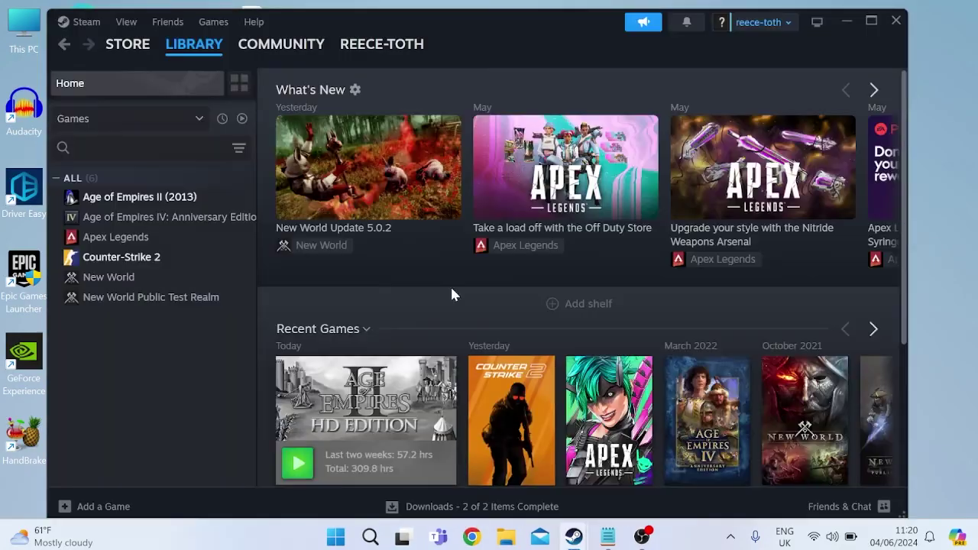
{"action": "mouse_move", "coordinate": [198, 47]}
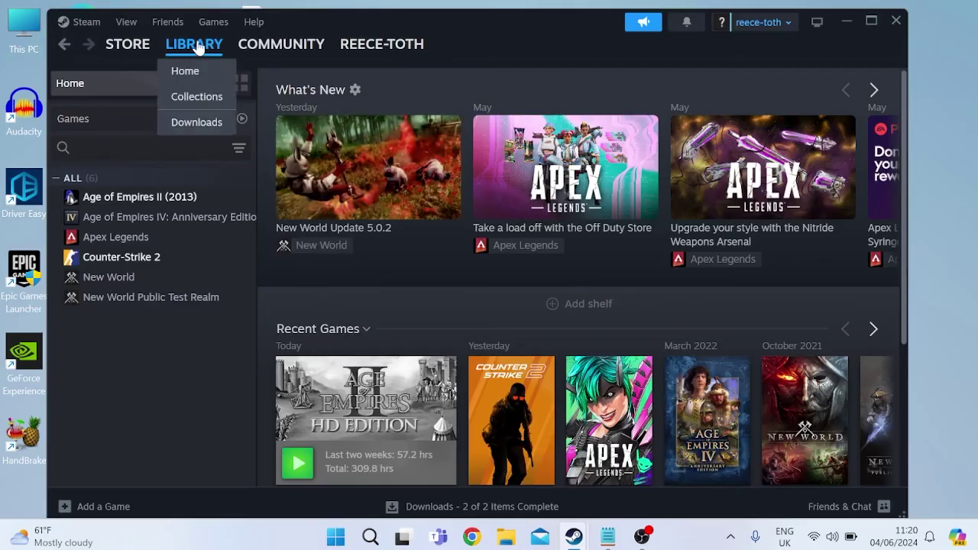
{"action": "right_click", "coordinate": [130, 260]}
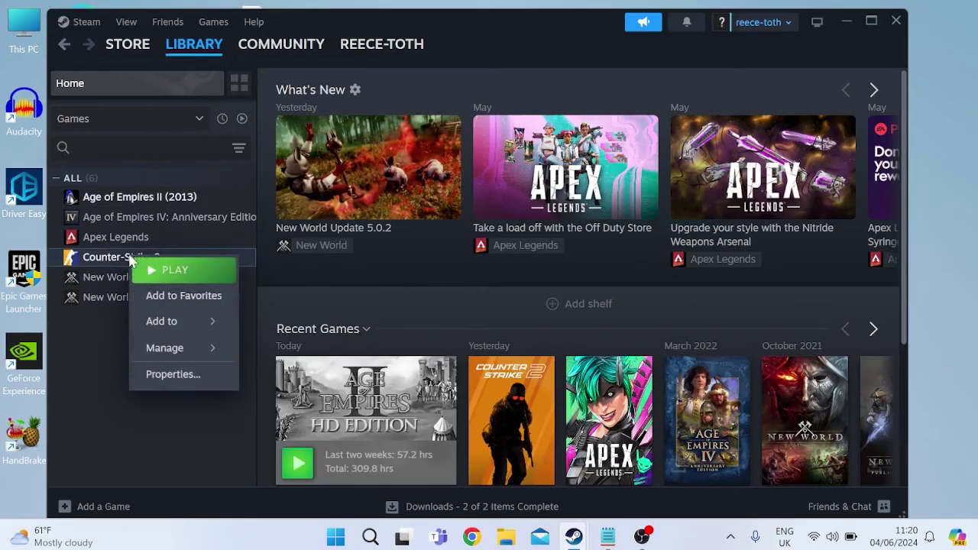
{"action": "left_click", "coordinate": [170, 374]}
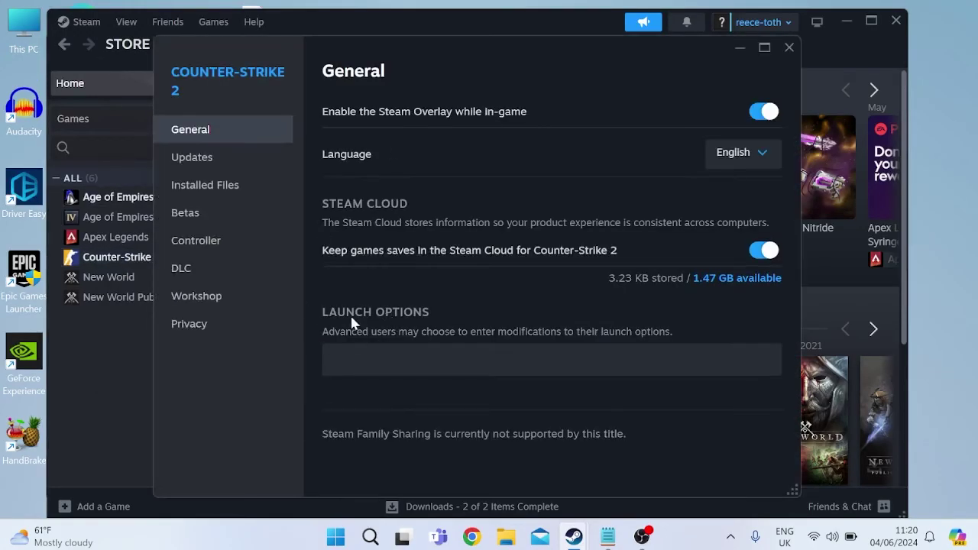
{"action": "left_click", "coordinate": [410, 361]}
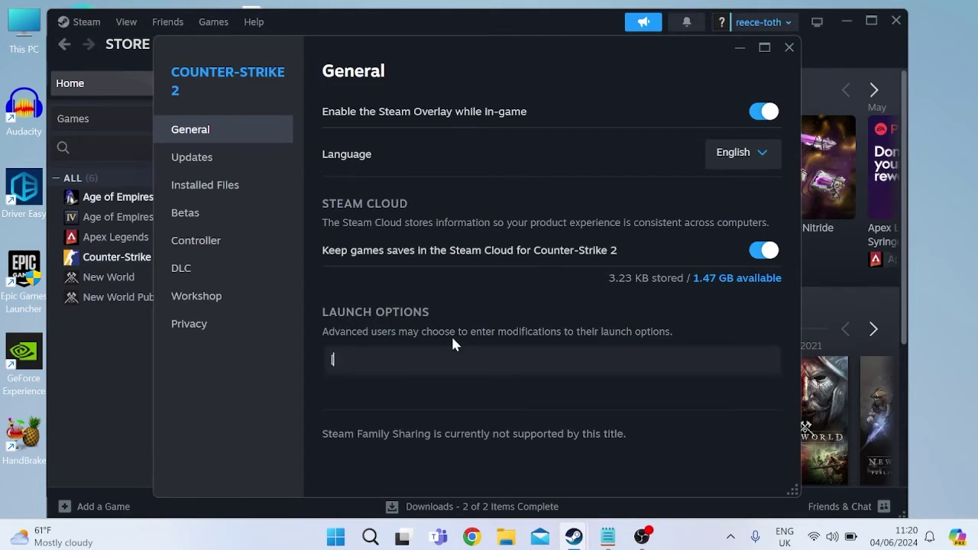
{"action": "type", "text": "-autoconfig"}
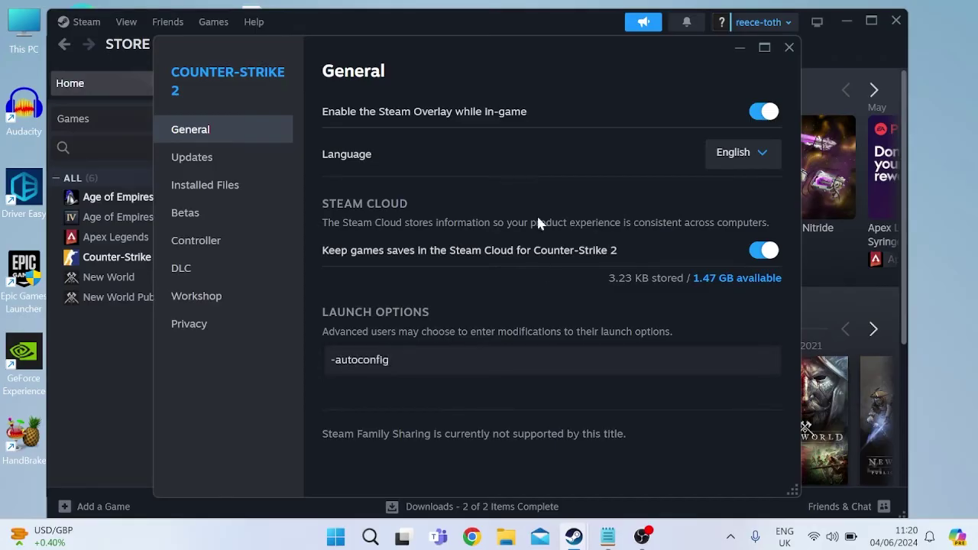
{"action": "left_click", "coordinate": [789, 48]}
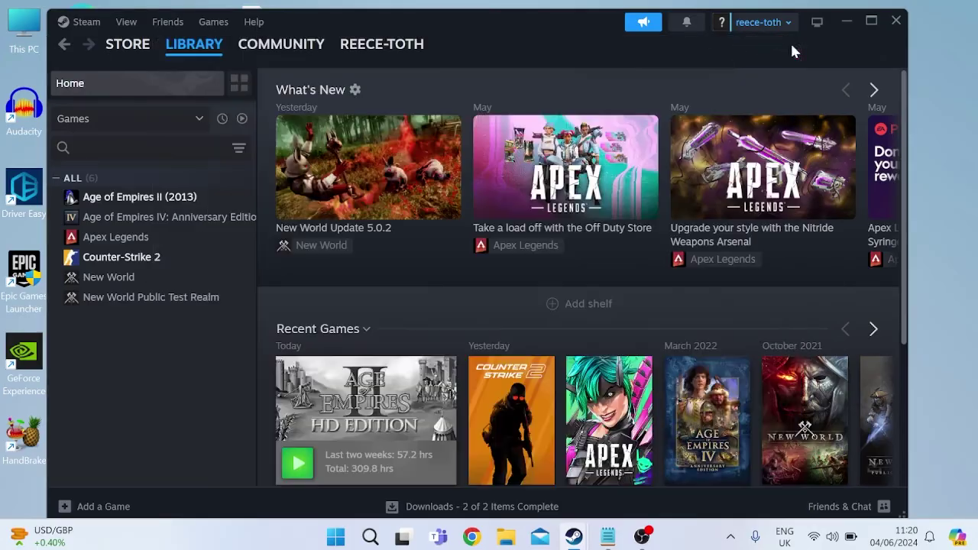
Step: Replace Counter-Strike 2's -autoconfig launch option with -windowed
{"action": "right_click", "coordinate": [150, 258]}
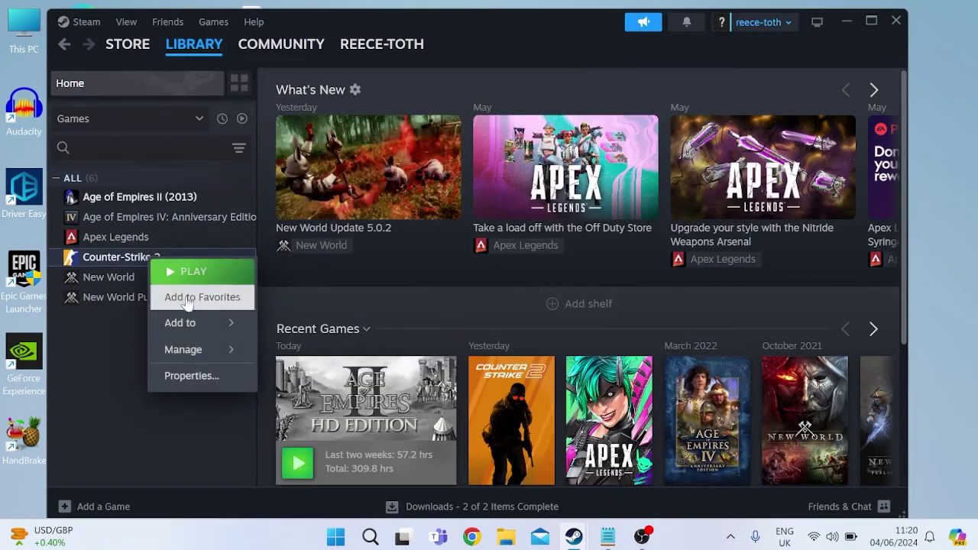
{"action": "left_click", "coordinate": [192, 376]}
{"action": "double_click", "coordinate": [415, 359]}
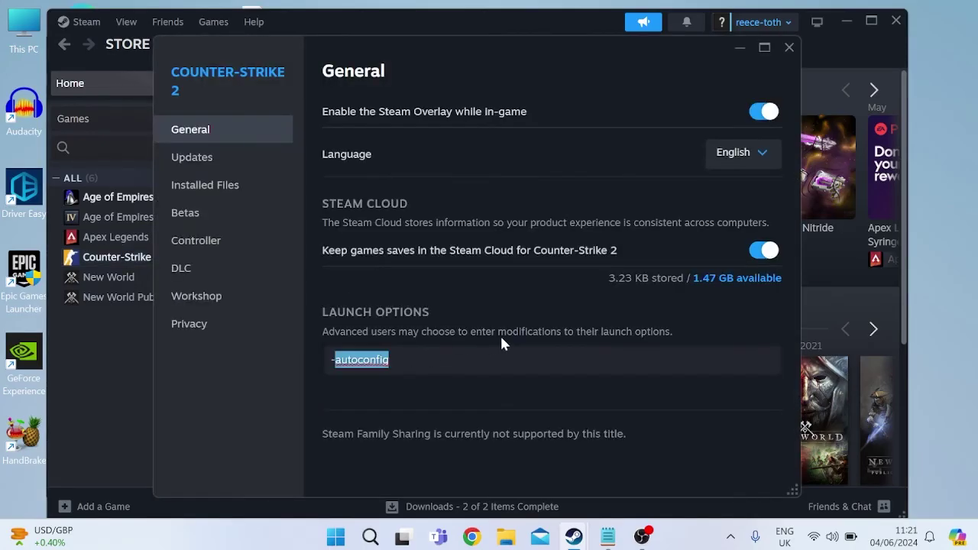
{"action": "key", "text": "ctrl+a"}
{"action": "key", "text": "BackSpace"}
{"action": "type", "text": "-windowed"}
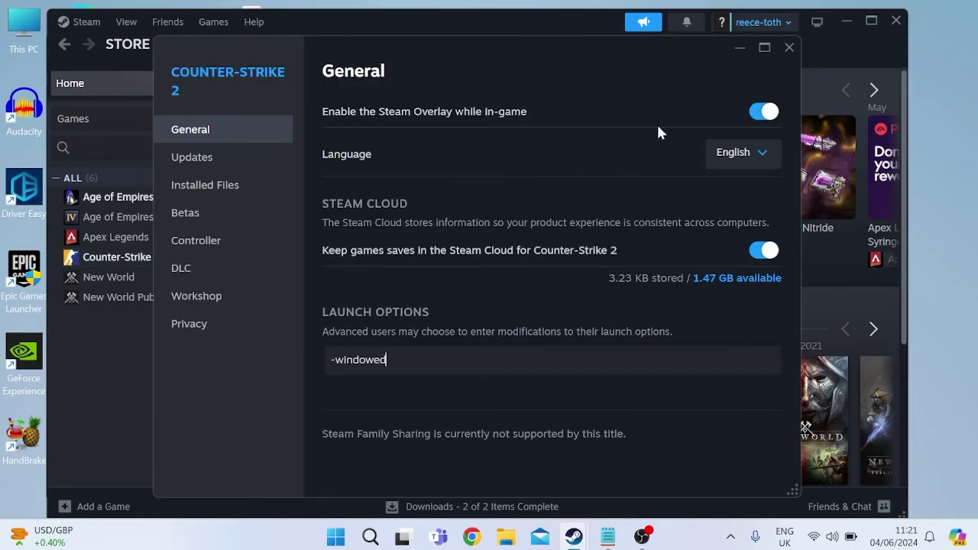
{"action": "left_click", "coordinate": [792, 48]}
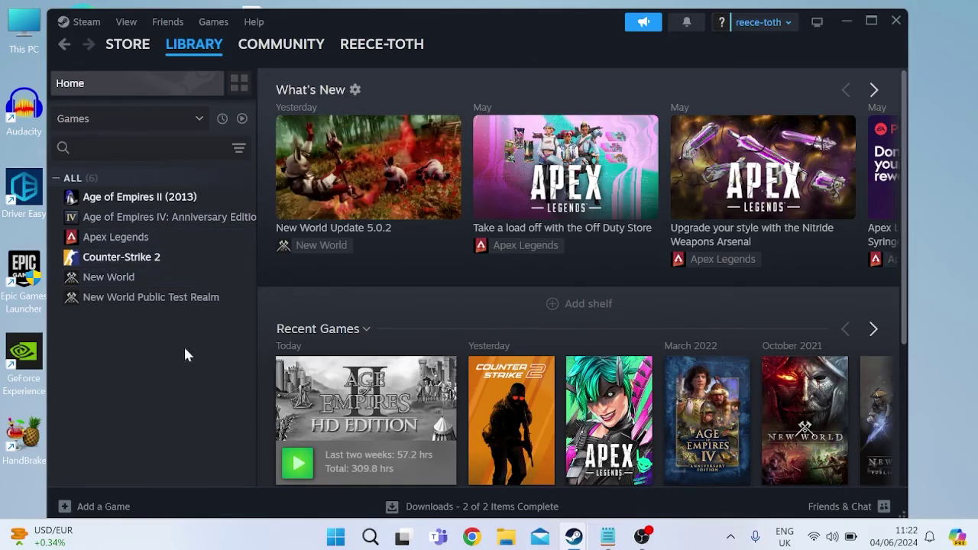
Step: Reveal Counter-Strike 2's Manage > Uninstall option, then dismiss the menu without uninstalling
{"action": "right_click", "coordinate": [136, 262]}
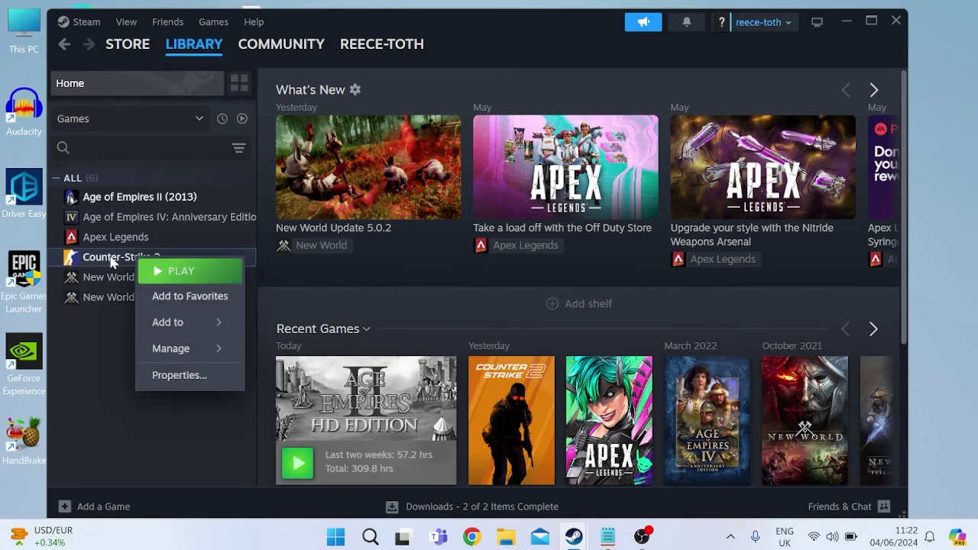
{"action": "mouse_move", "coordinate": [194, 347]}
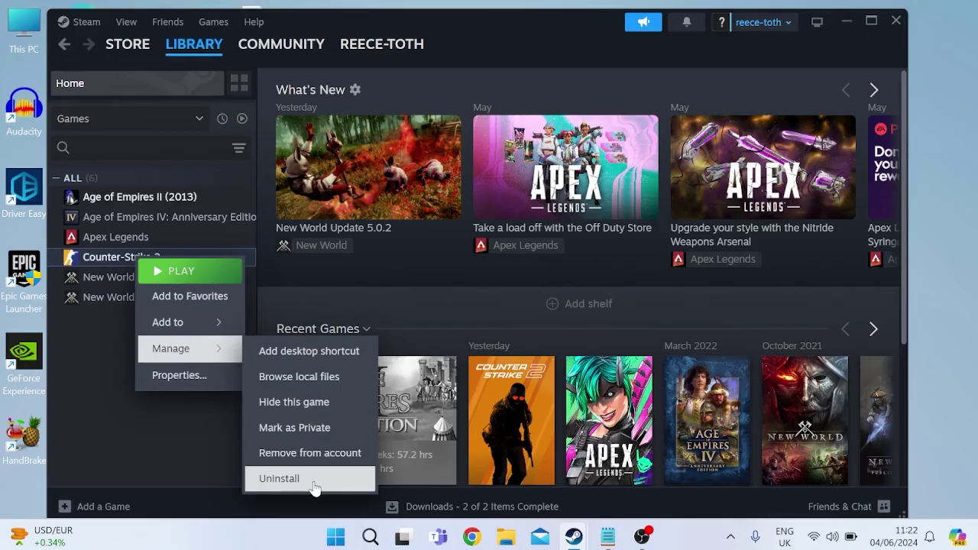
{"action": "key", "text": "Escape"}
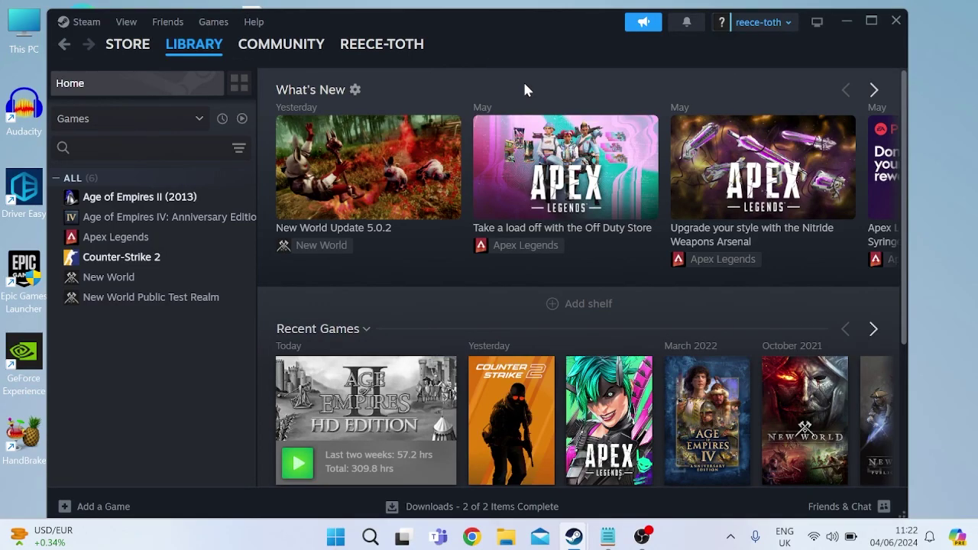
{"action": "left_click", "coordinate": [848, 22]}
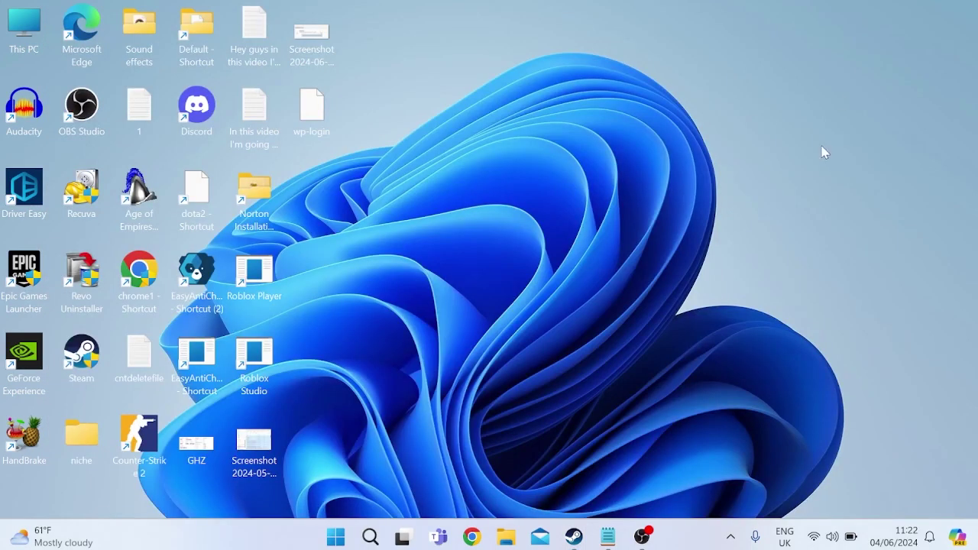